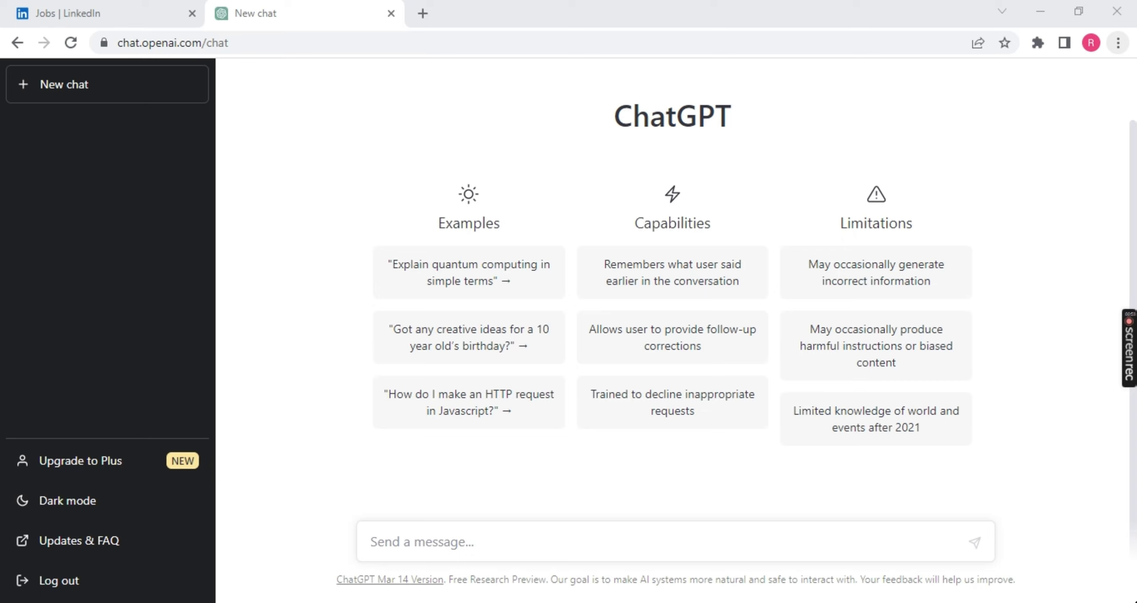
Run a LinkedIn job search for 'servicnow'
click(299, 51)
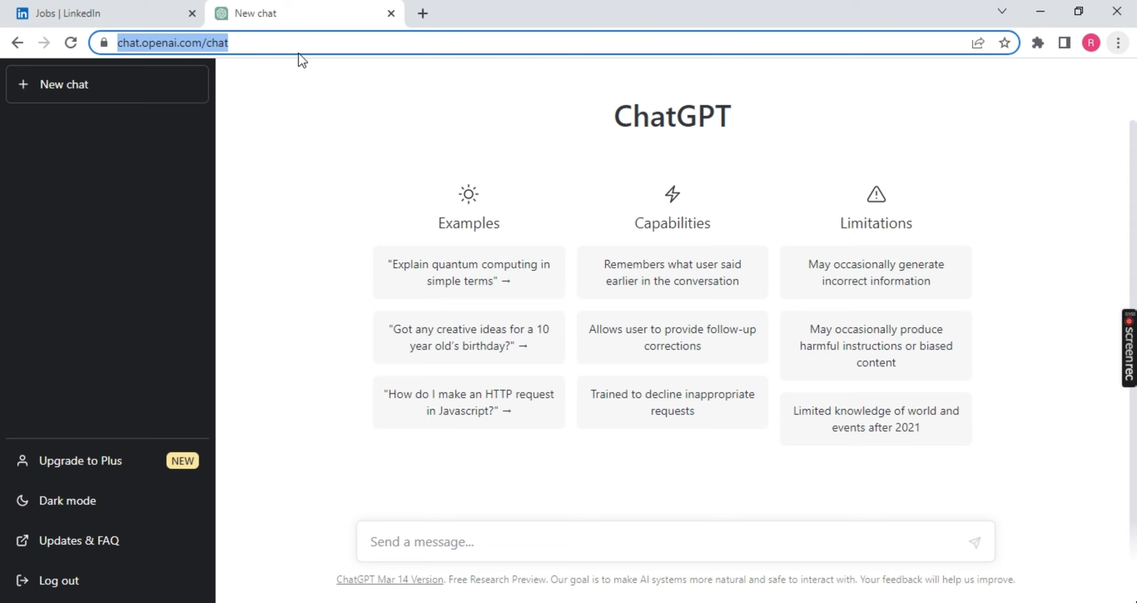
click(265, 94)
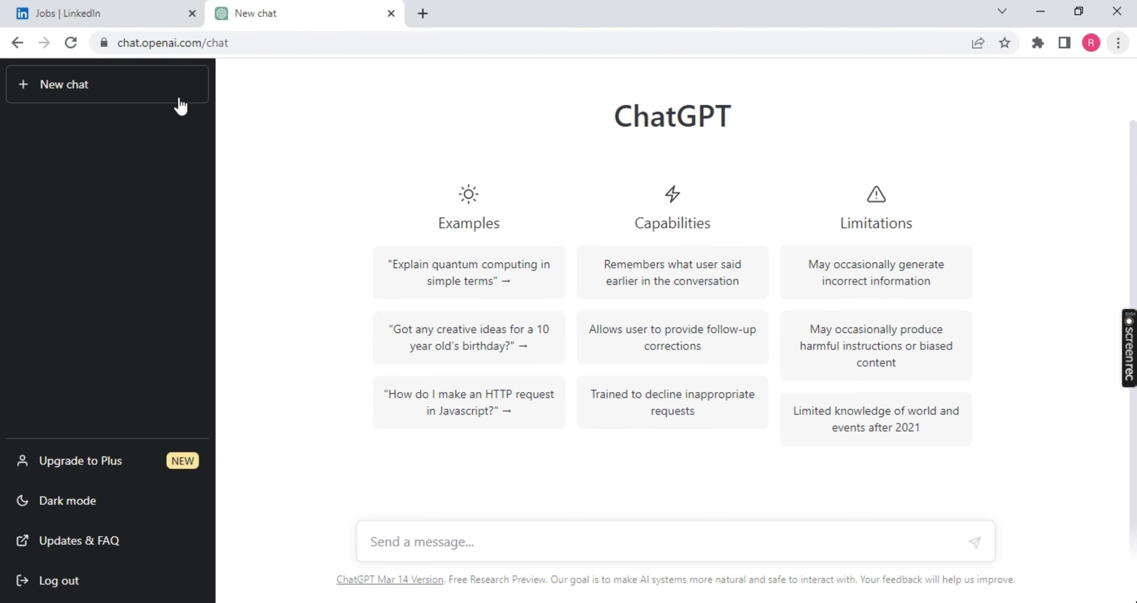
click(58, 14)
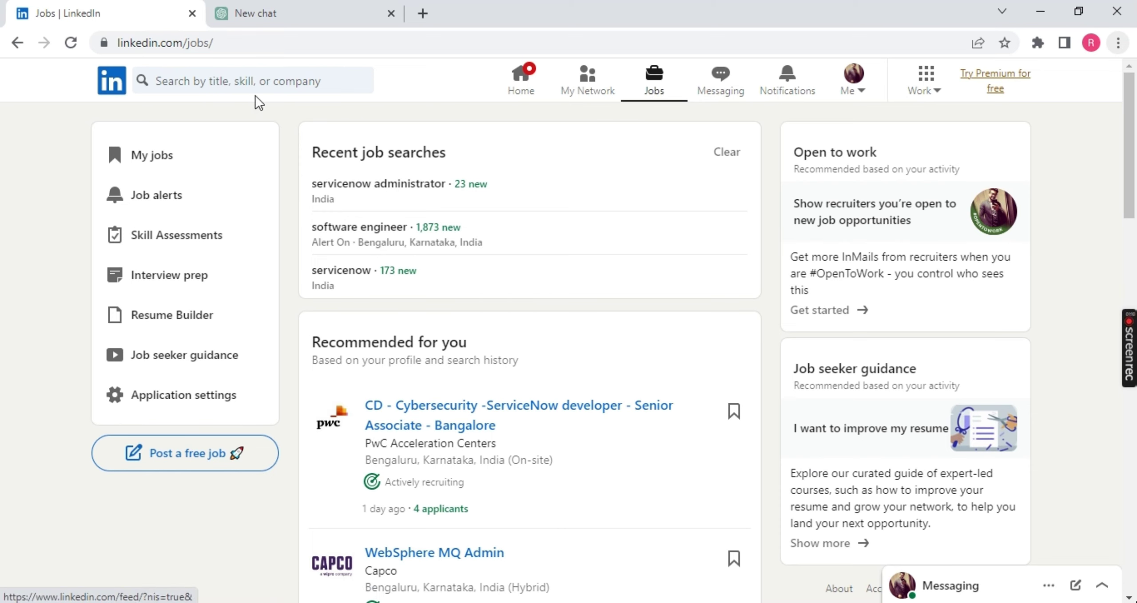
click(248, 81)
text(servic)
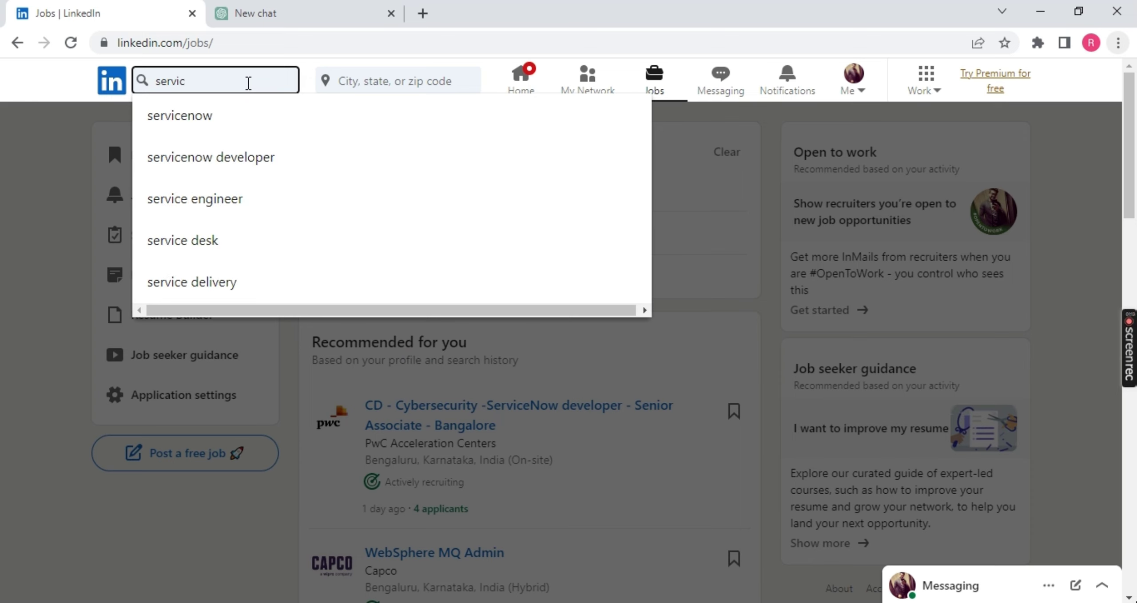
text(now)
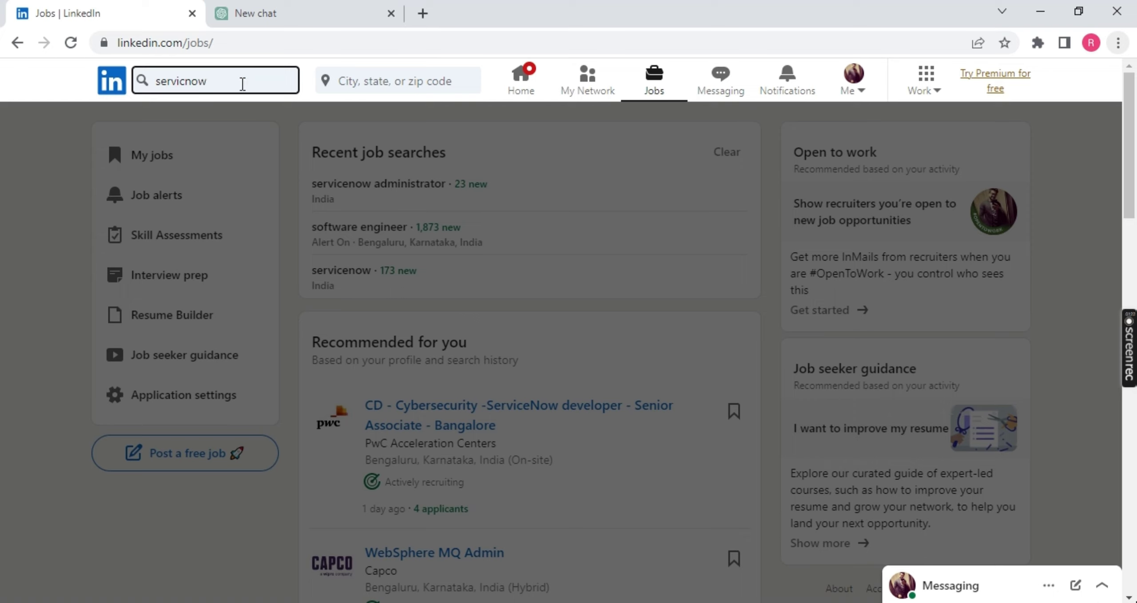
key(Return)
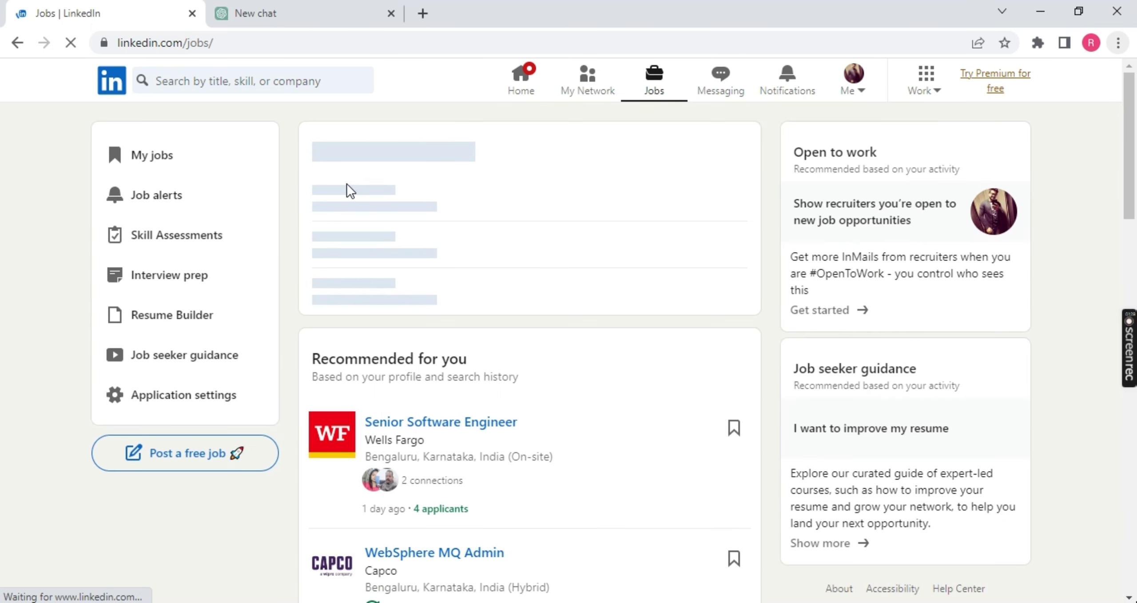
Retype the job search keywords as 'Servicenow admi'
click(195, 79)
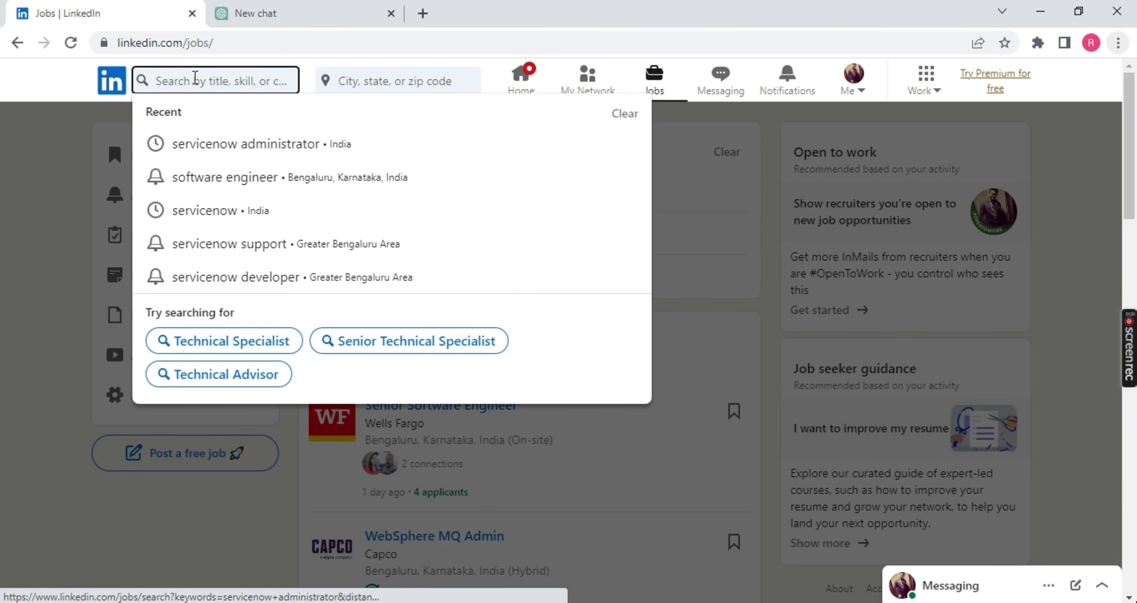
text(Se)
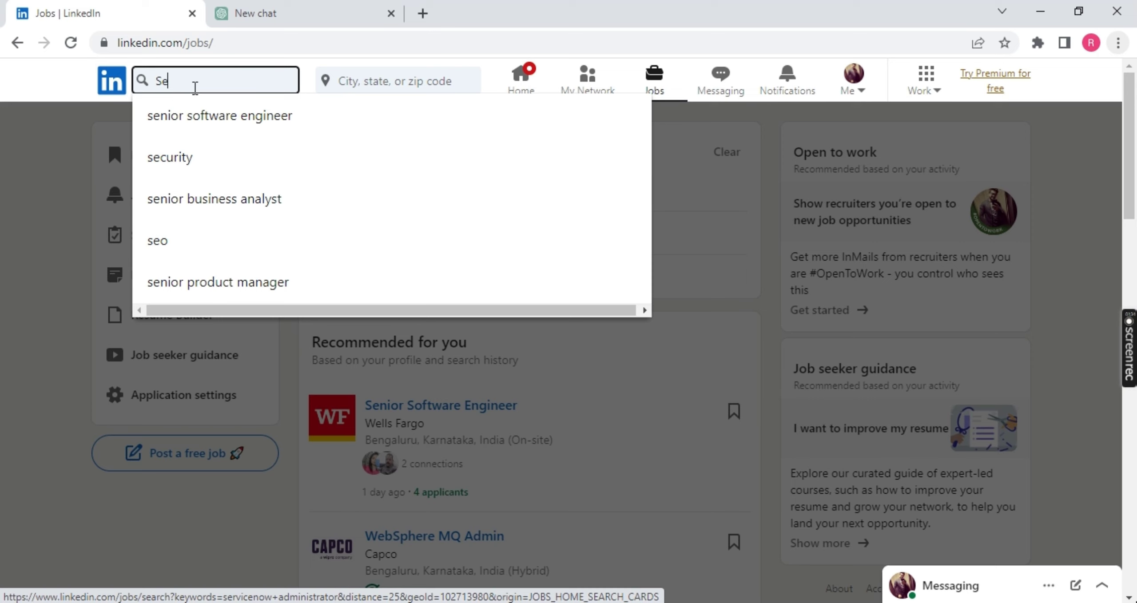
text(rviec)
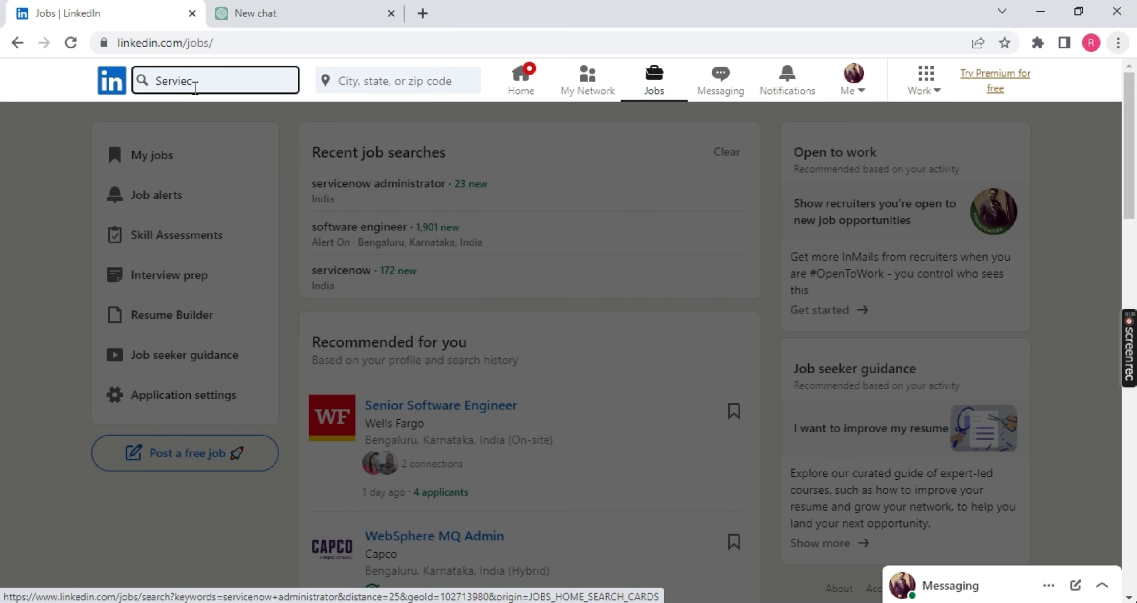
key(BackSpace)
key(BackSpace)
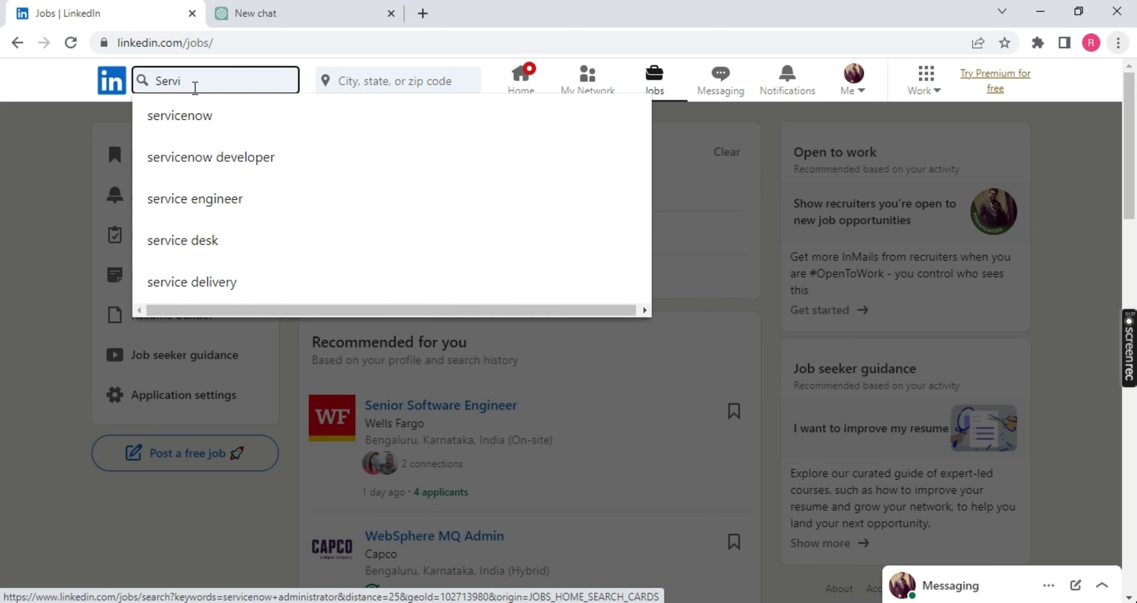
text(cenow a)
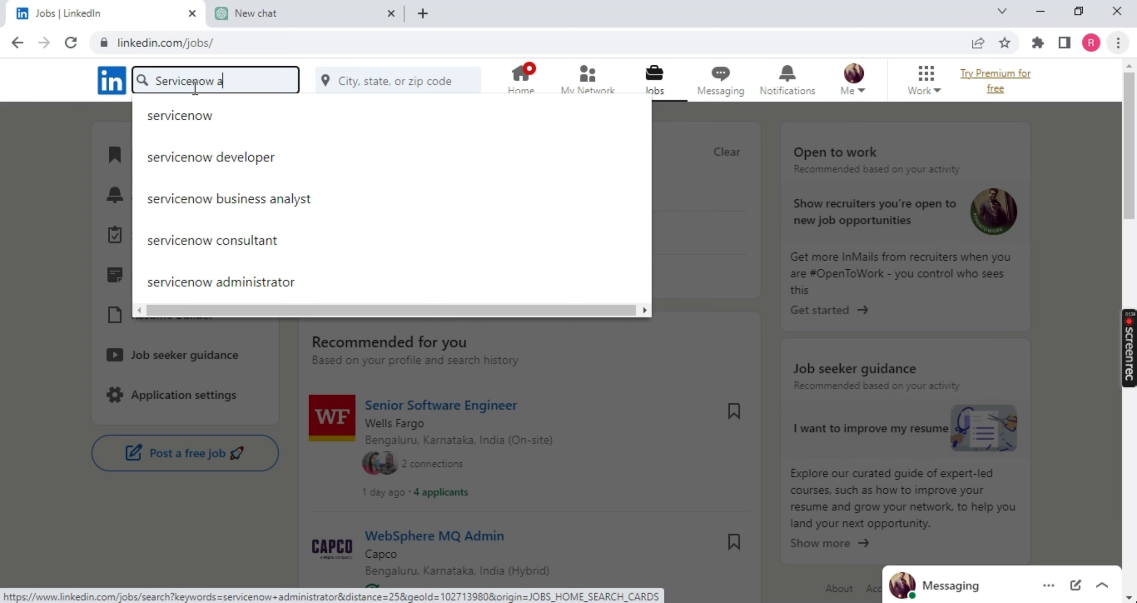
text(dmi)
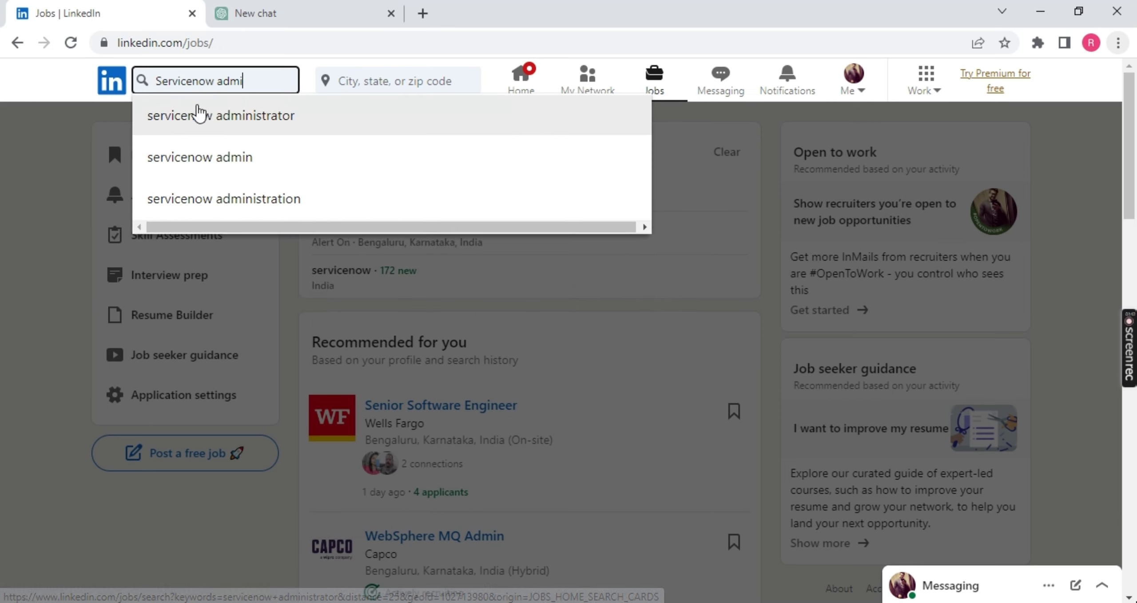
Search servicenow administrator jobs in India and select the first listing's description paragraphs
click(201, 103)
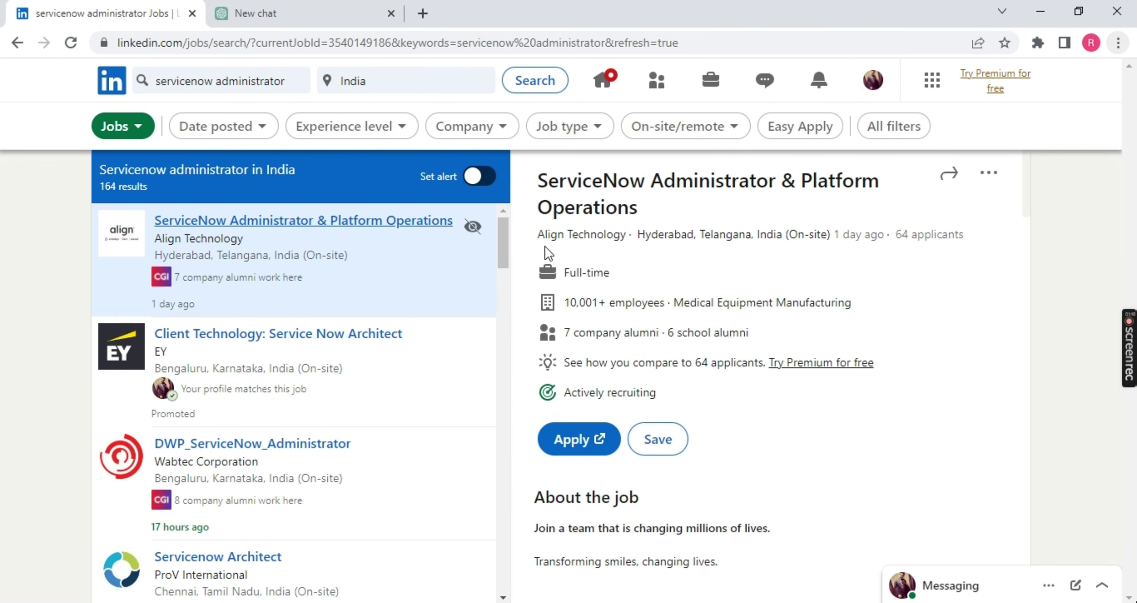
scroll(708, 266, down, 5)
scroll(711, 269, down, 2)
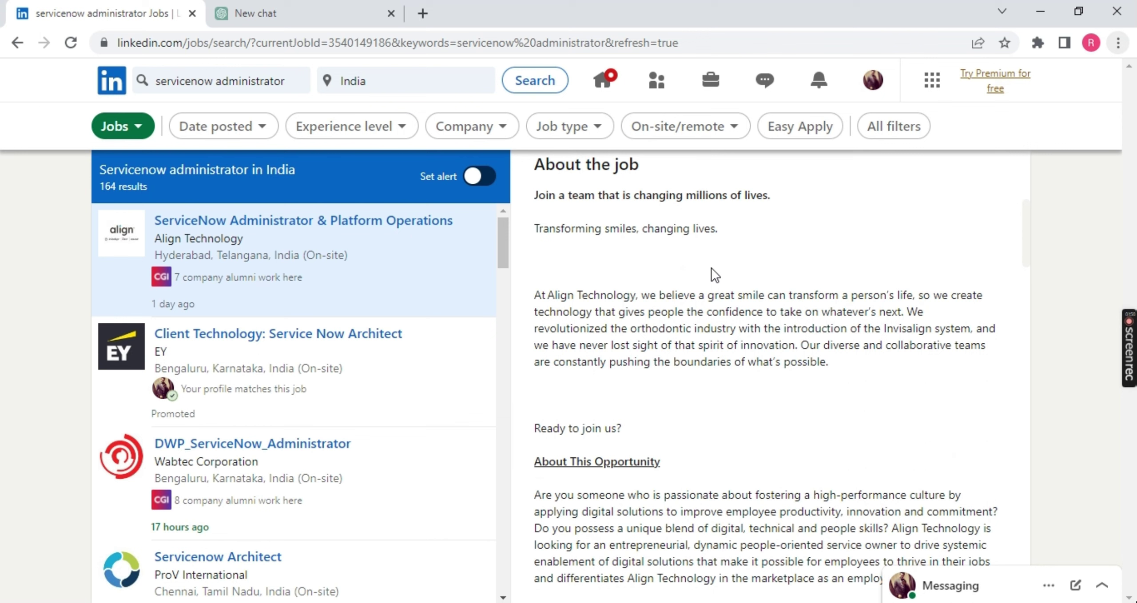
scroll(595, 338, down, 3)
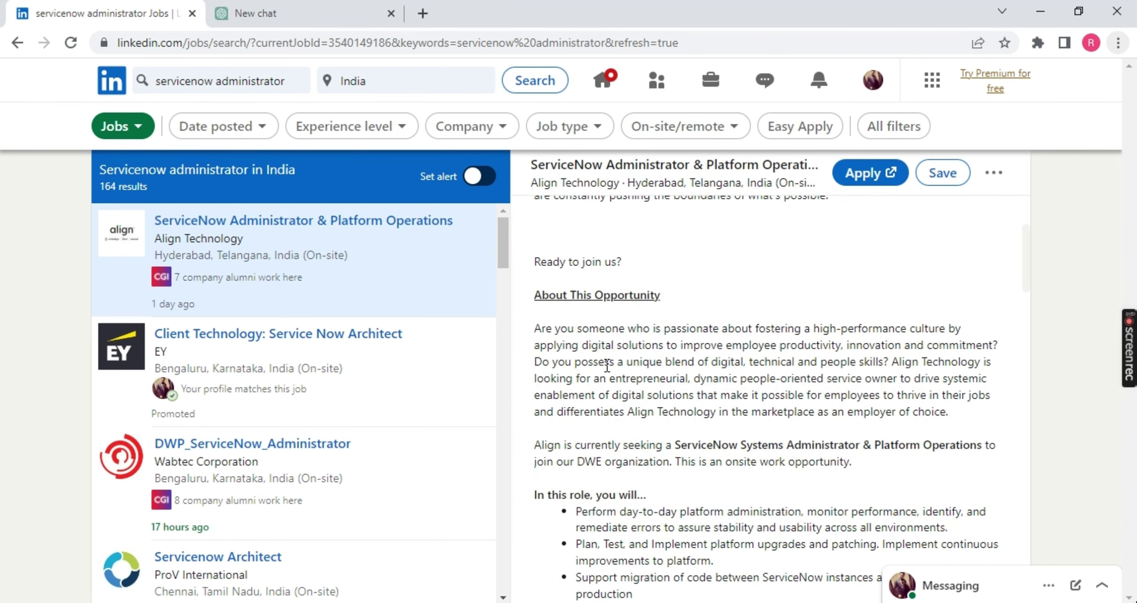
drag(535, 331, 864, 478)
Ask ChatGPT what ServiceNow interview questions to expect, pasting the Align Technology job description below
click(317, 13)
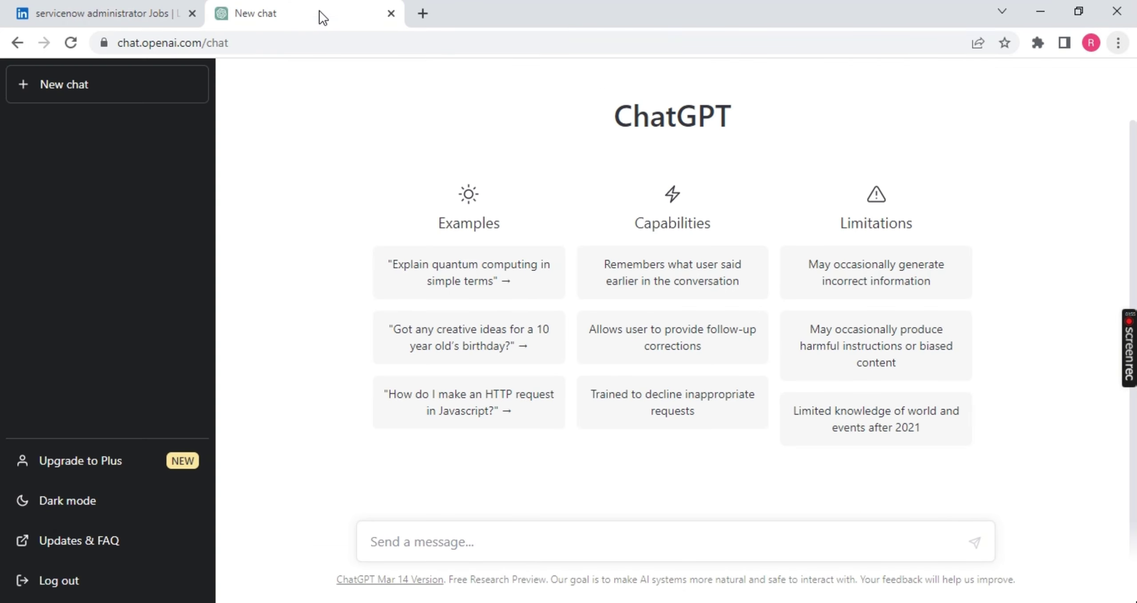
click(452, 539)
text(base on t)
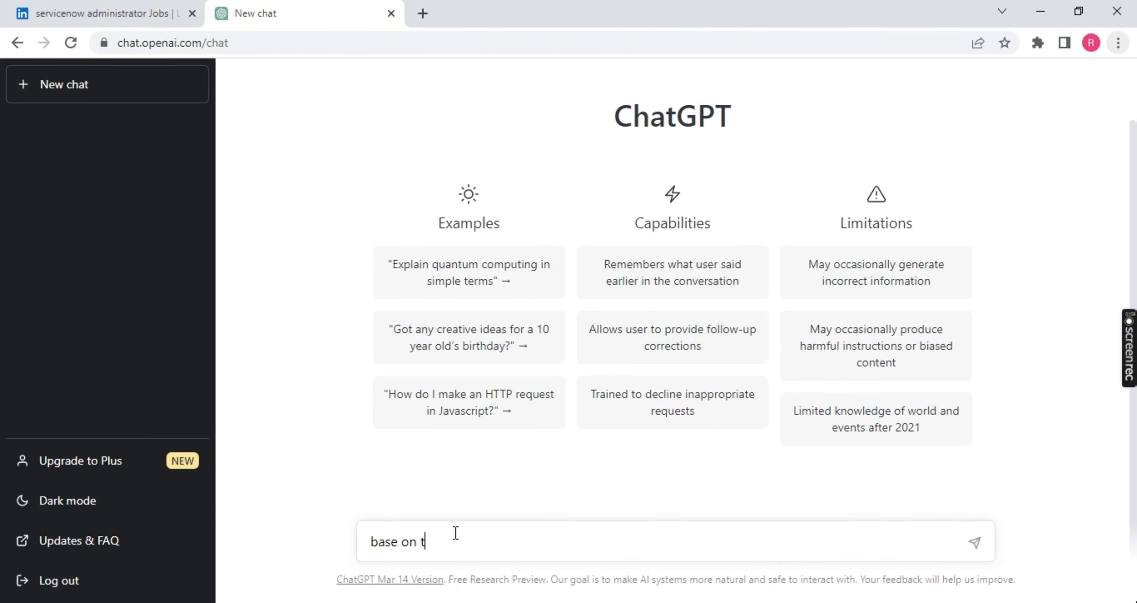
text(he below descript)
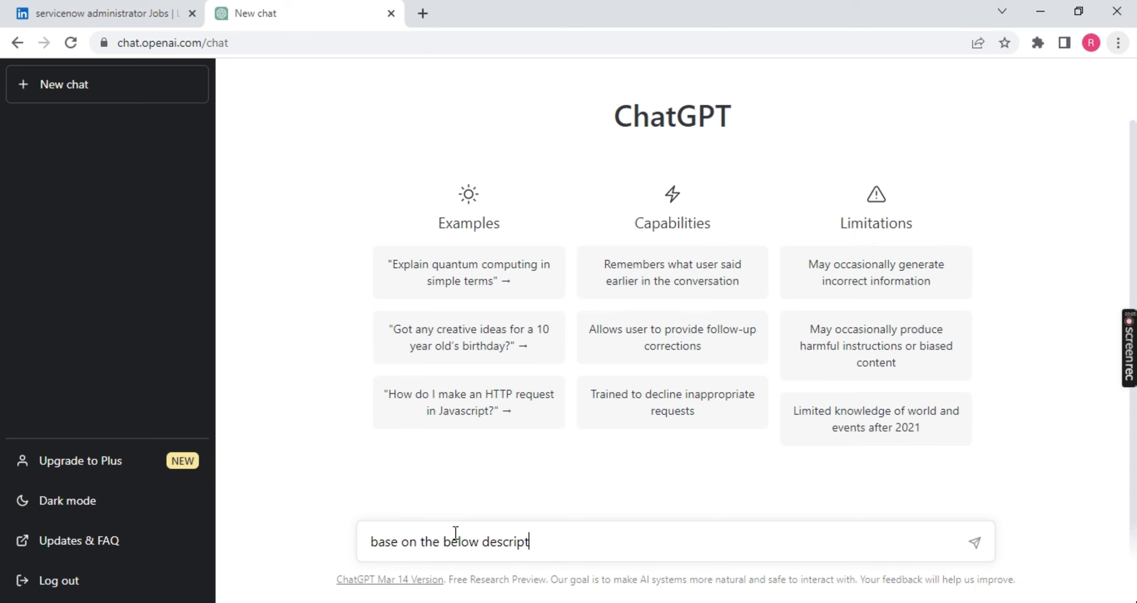
text(ion o)
text(f my po)
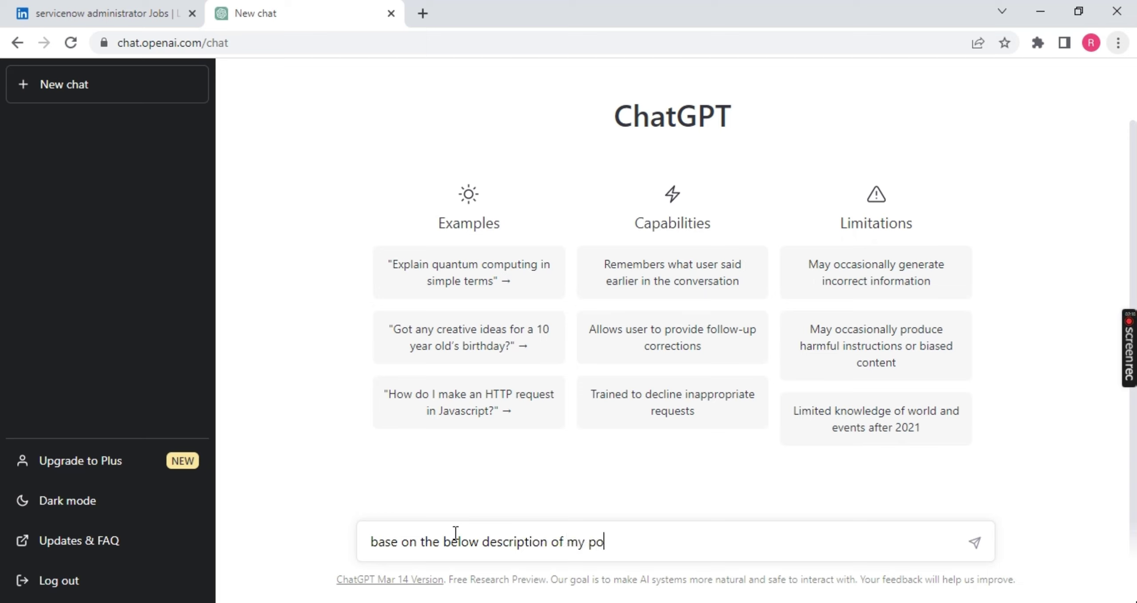
text(tential employerloyer)
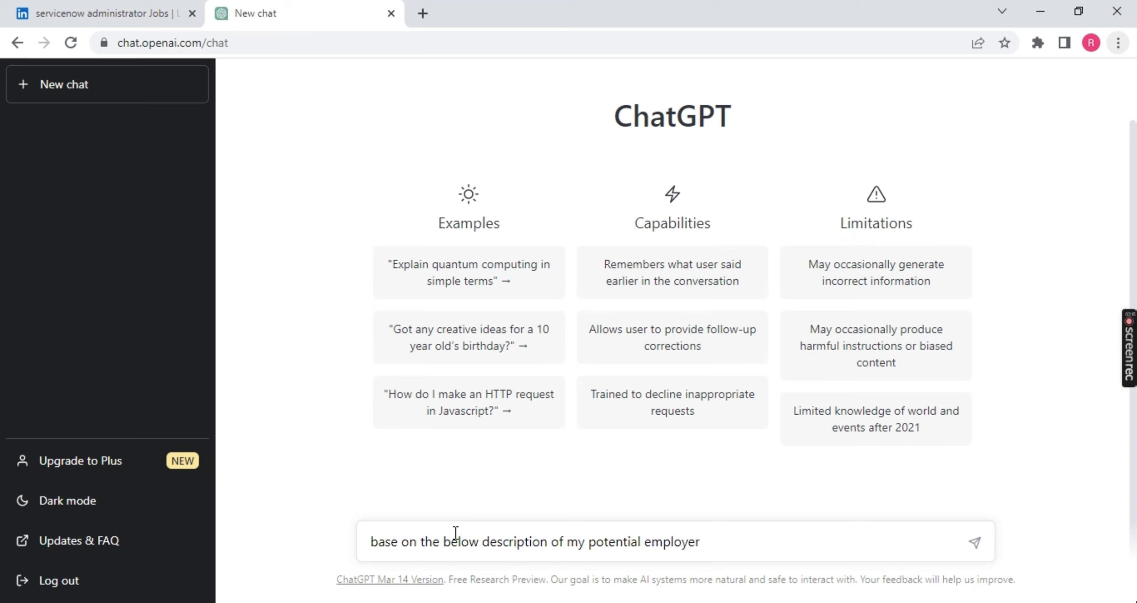
text(, what kind of questions)
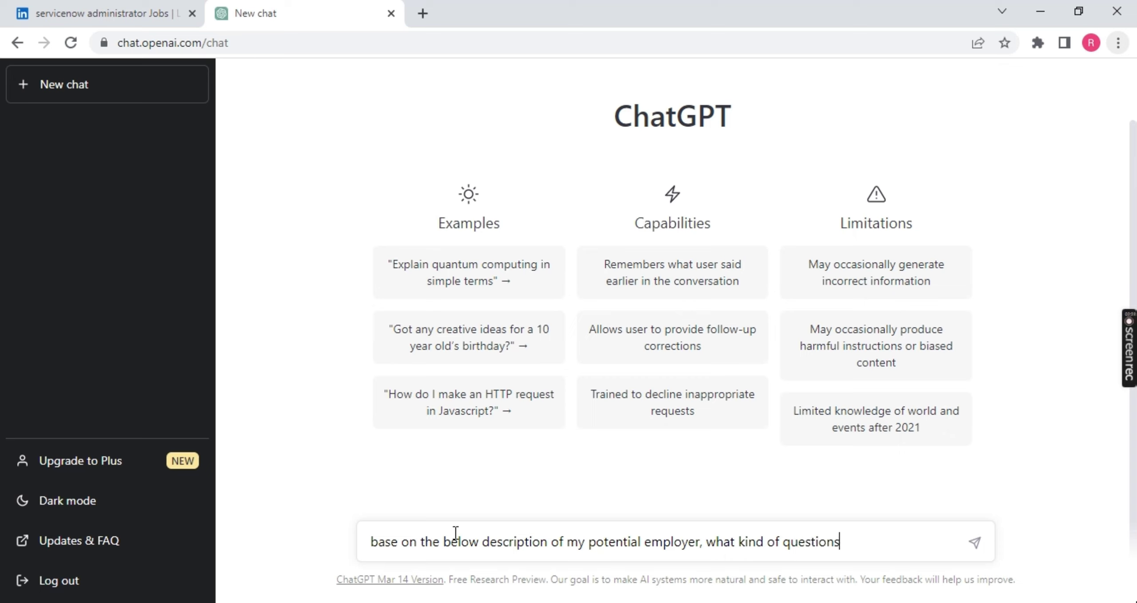
text( will be asked d)
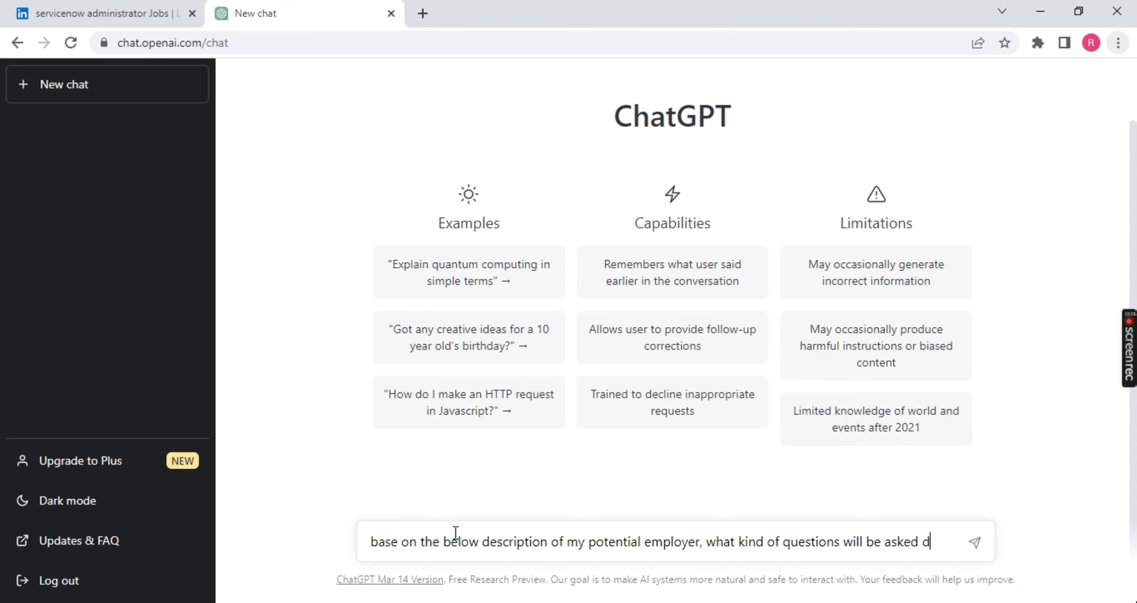
text(ring)
key(BackSpace)
key(BackSpace)
text(iving)
key(BackSpace)
key(BackSpace)
key(BackSpace)
key(BackSpace)
key(BackSpace)
key(BackSpace)
text(urning the in)
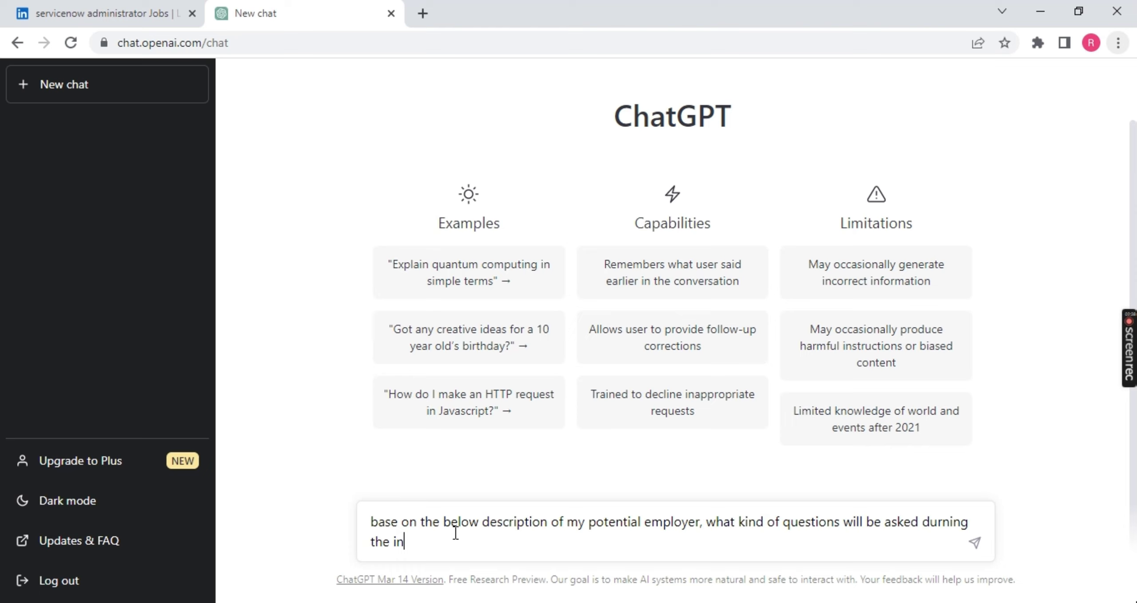
text(terview in ServiceNow)
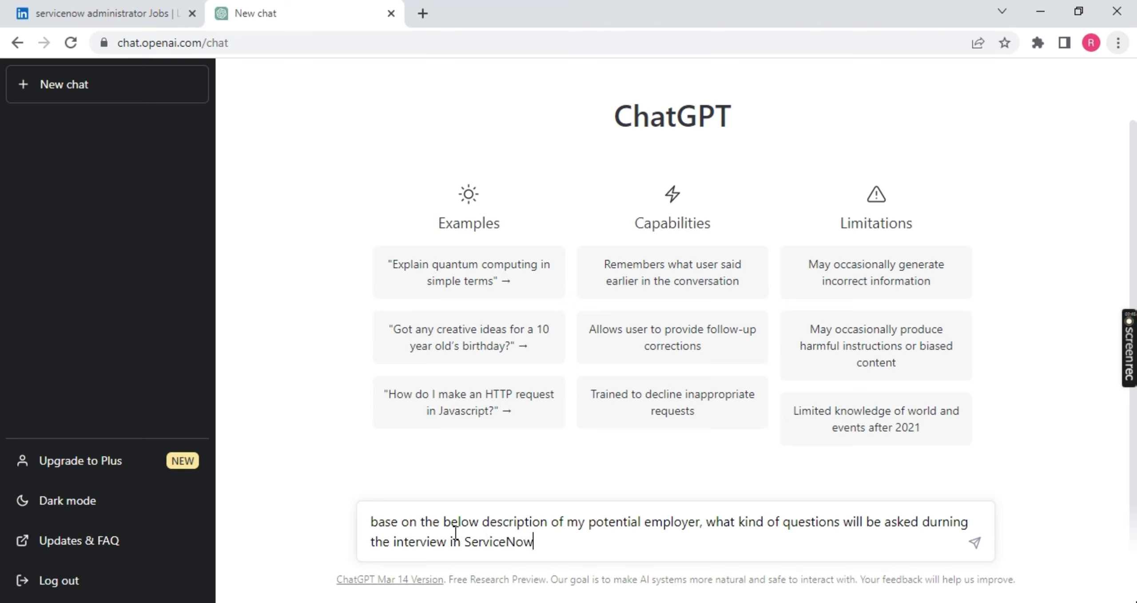
key(shift+Return)
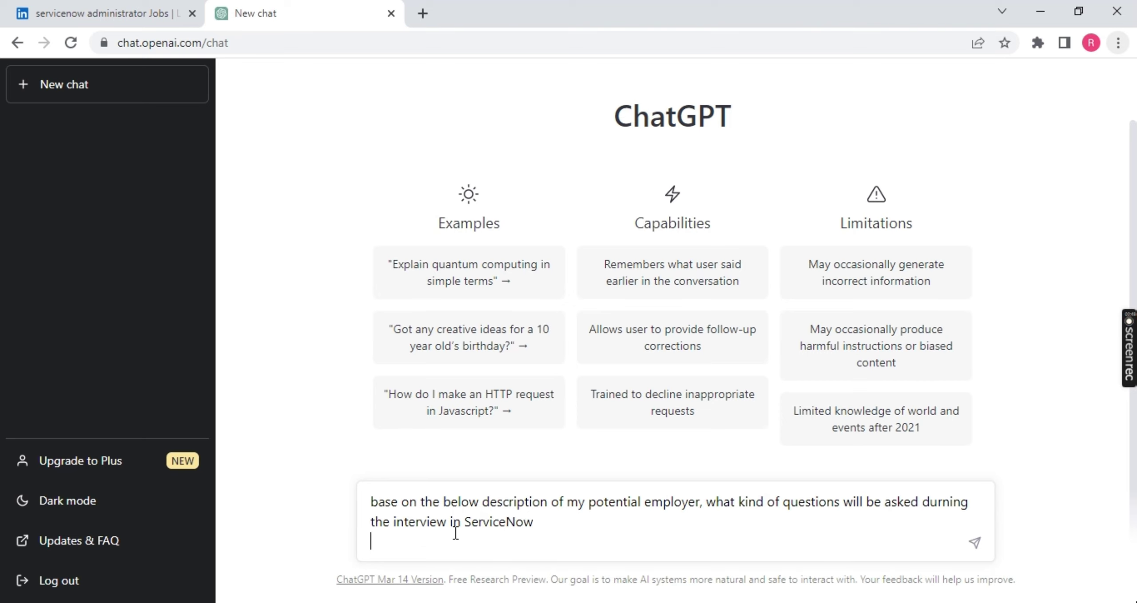
key(shift+Return)
key(ctrl+v)
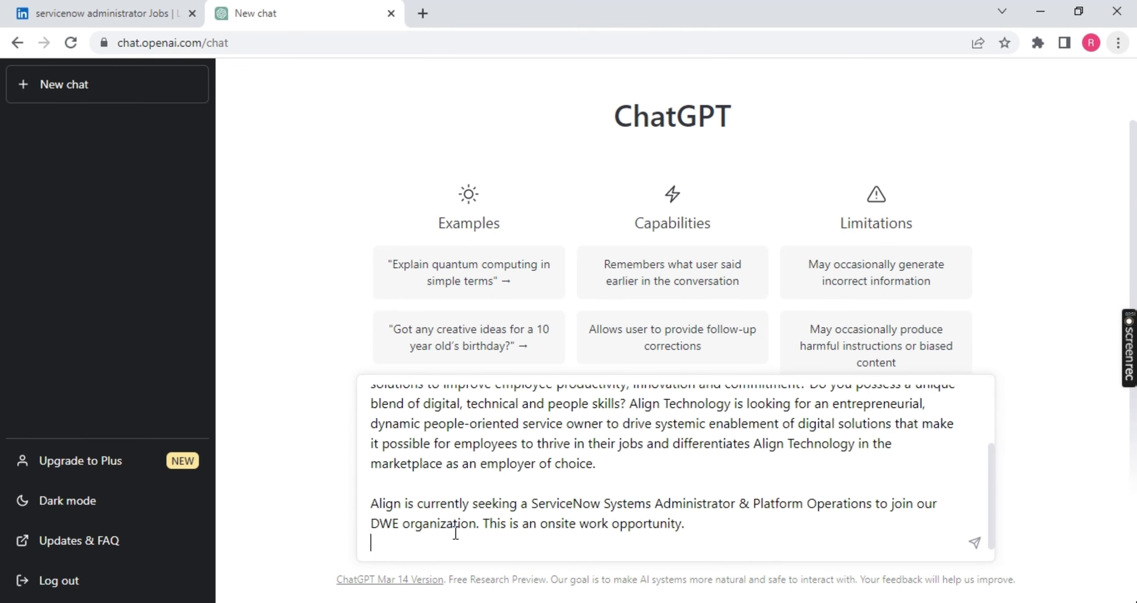
key(Return)
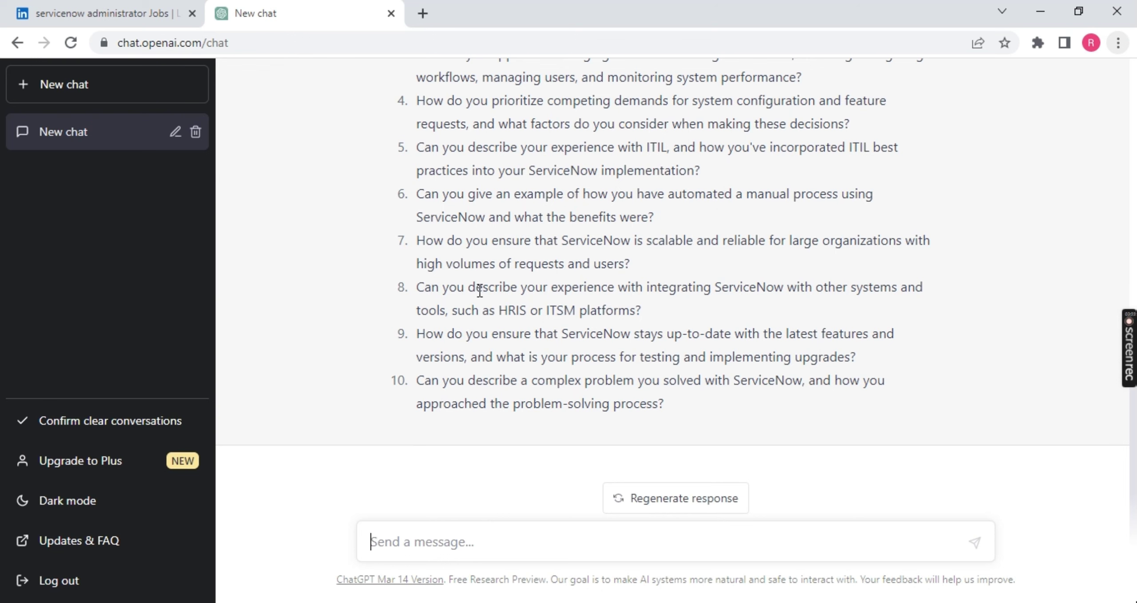
Type the follow-up 'Please provide breif answer to all the questions' in the message box
scroll(480, 291, up, 5)
scroll(626, 313, down, 4)
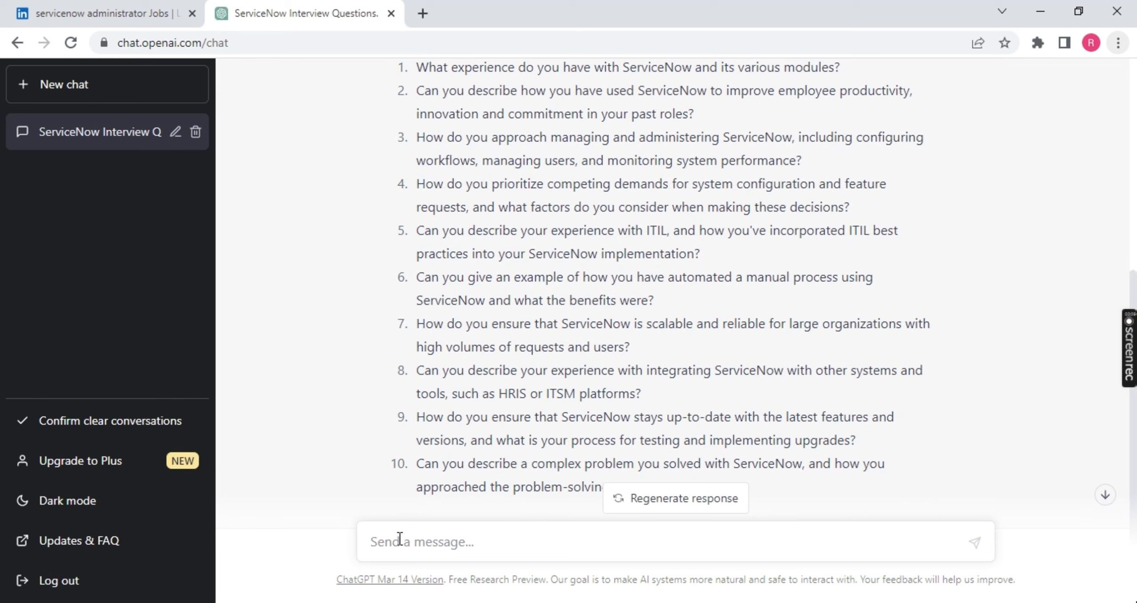
text(P)
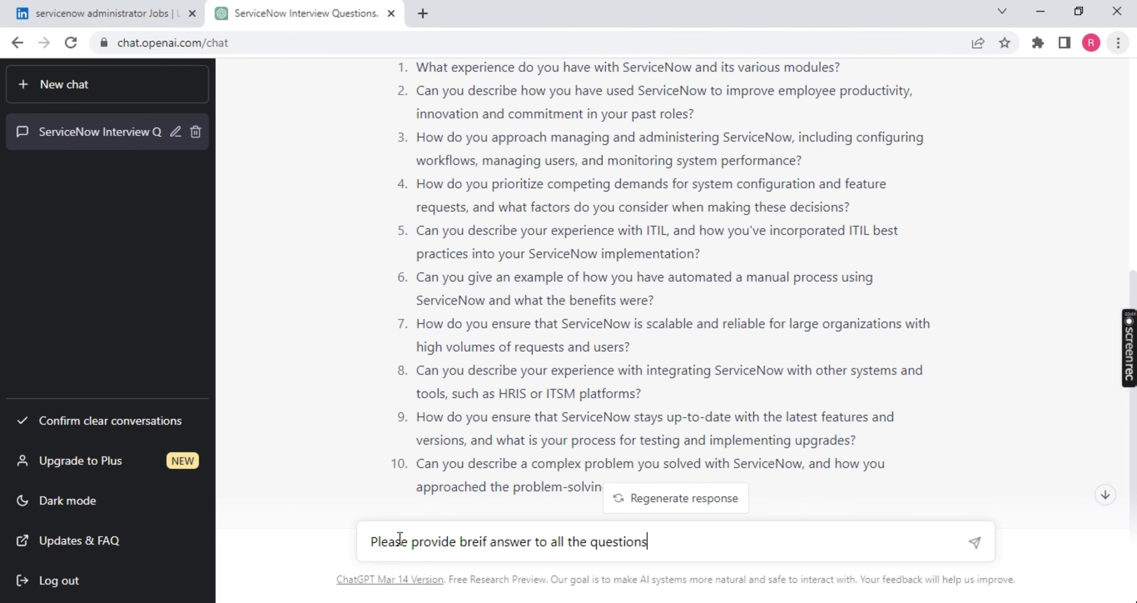
Send the brief-answers request, then return to the LinkedIn job search
key(Return)
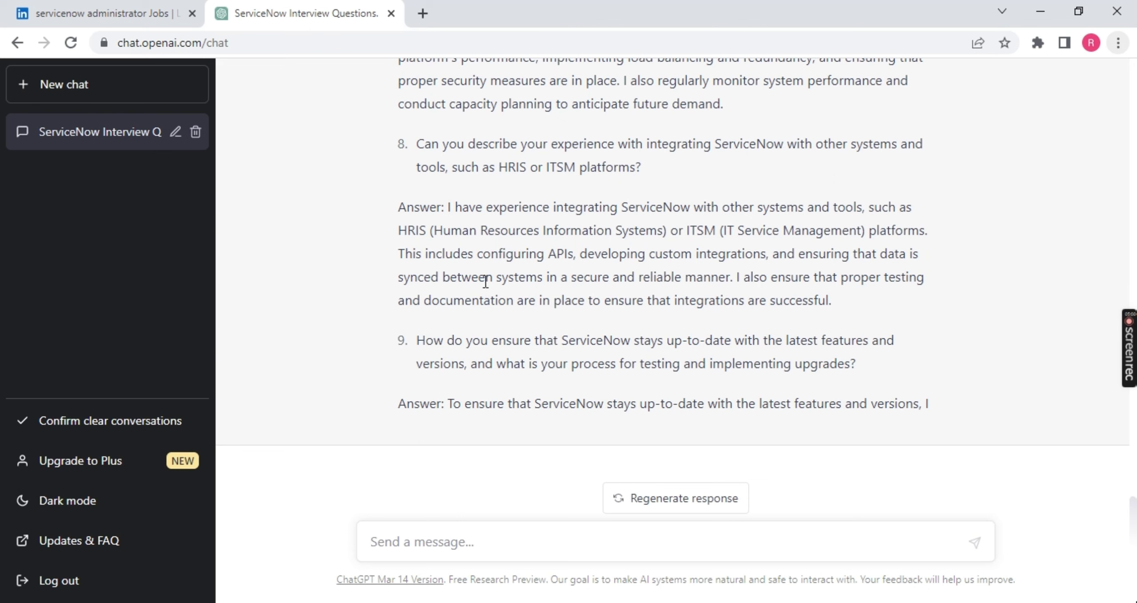
key(ctrl+shift+Tab)
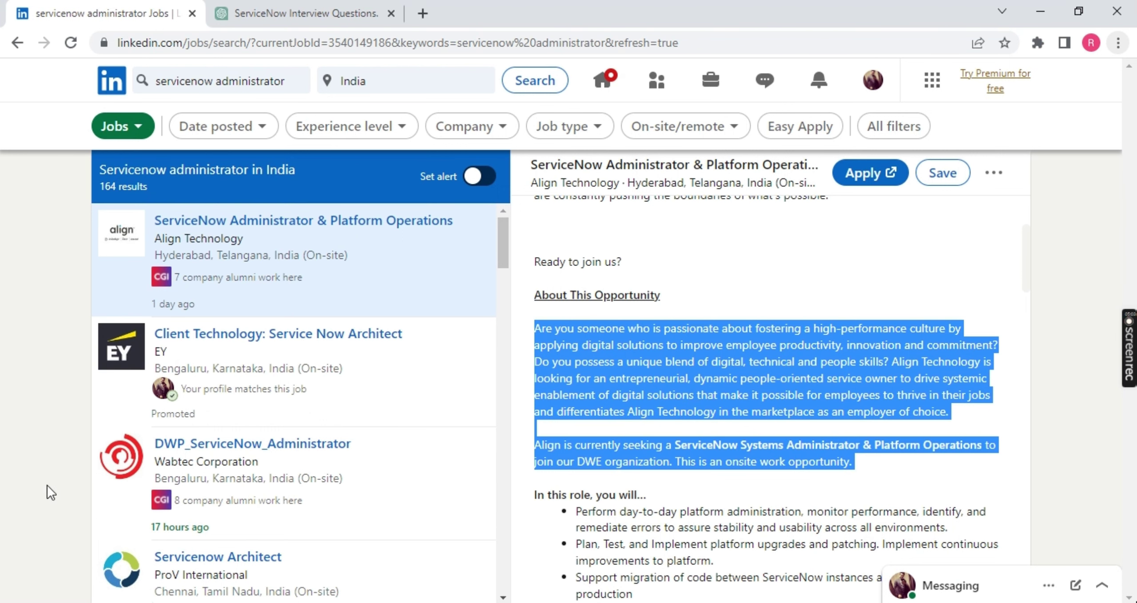
Search data analyst jobs and select the What's The Role text in Shell's Systems Engineer posting
click(284, 81)
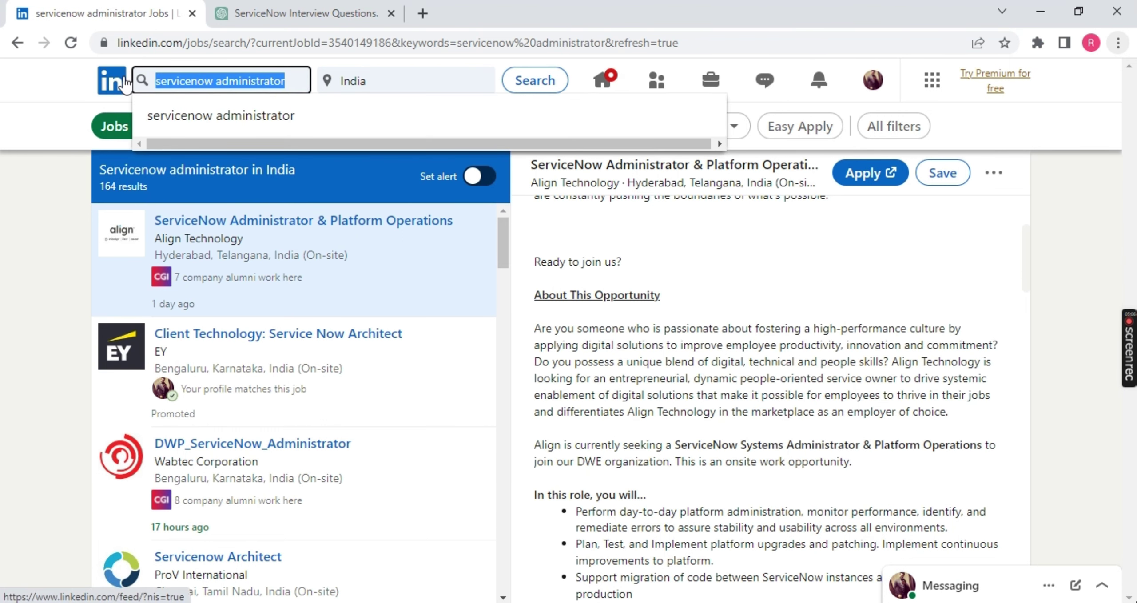
text(data)
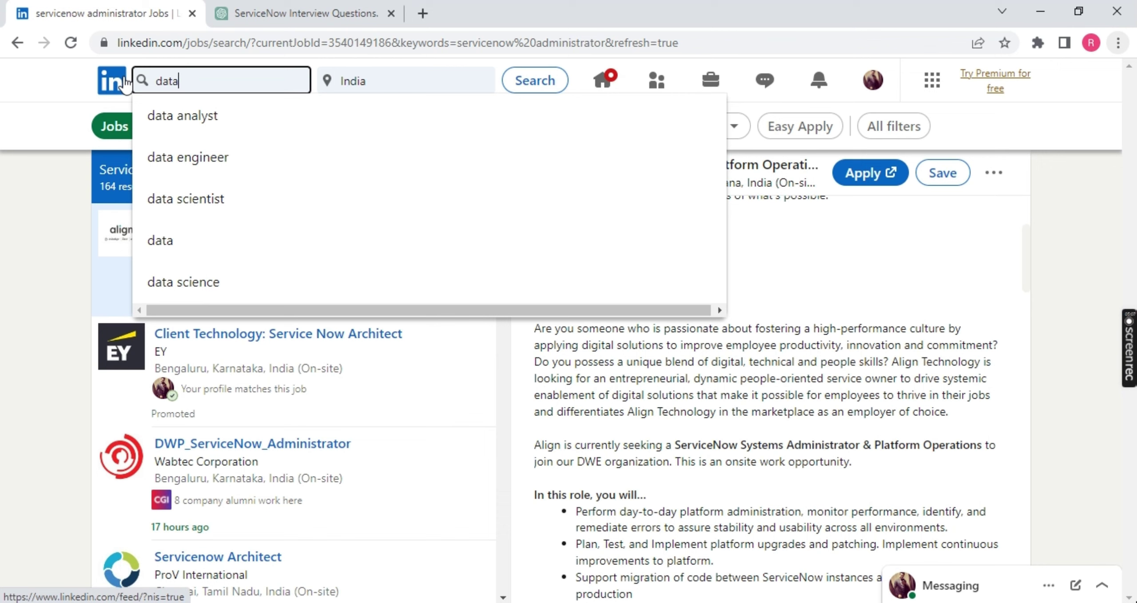
click(160, 116)
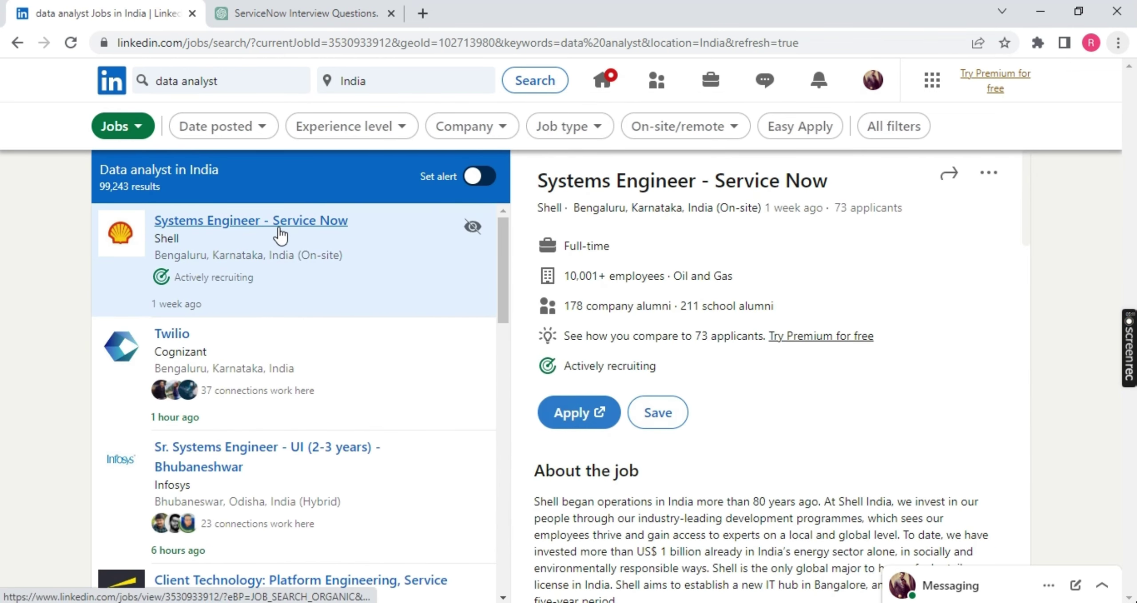
scroll(778, 431, down, 5)
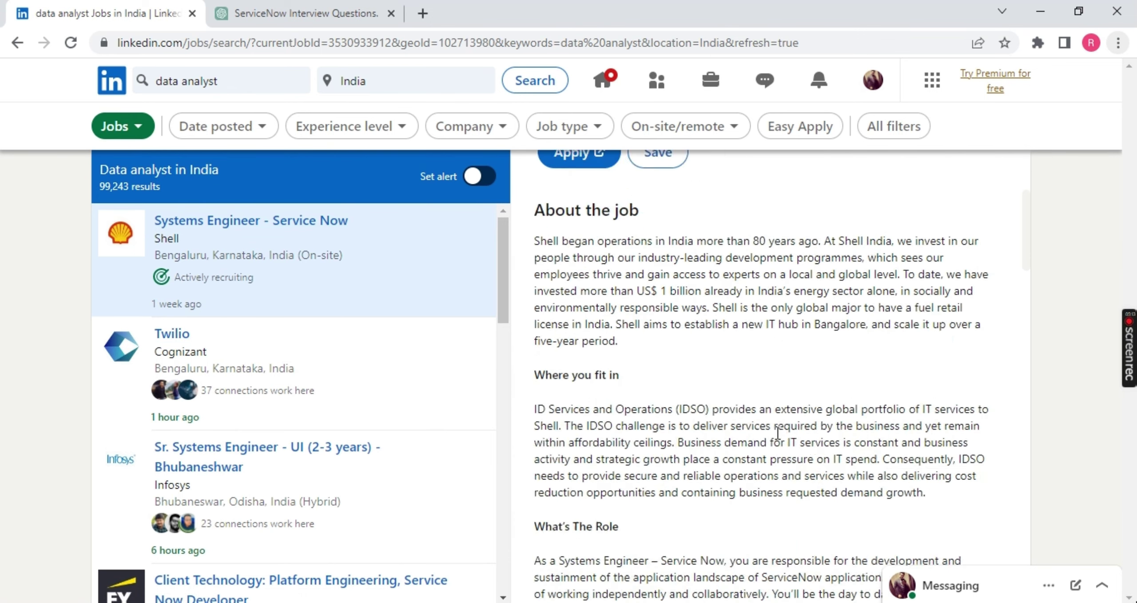
scroll(704, 406, down, 2)
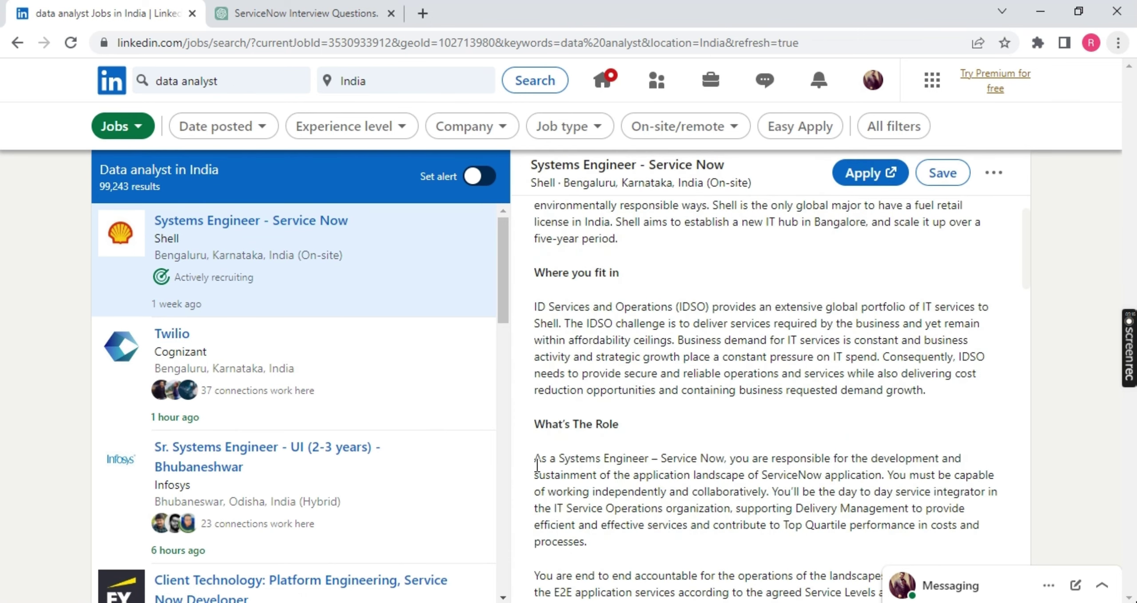
drag(537, 464, 609, 490)
key(ctrl+c)
scroll(610, 490, down, 3)
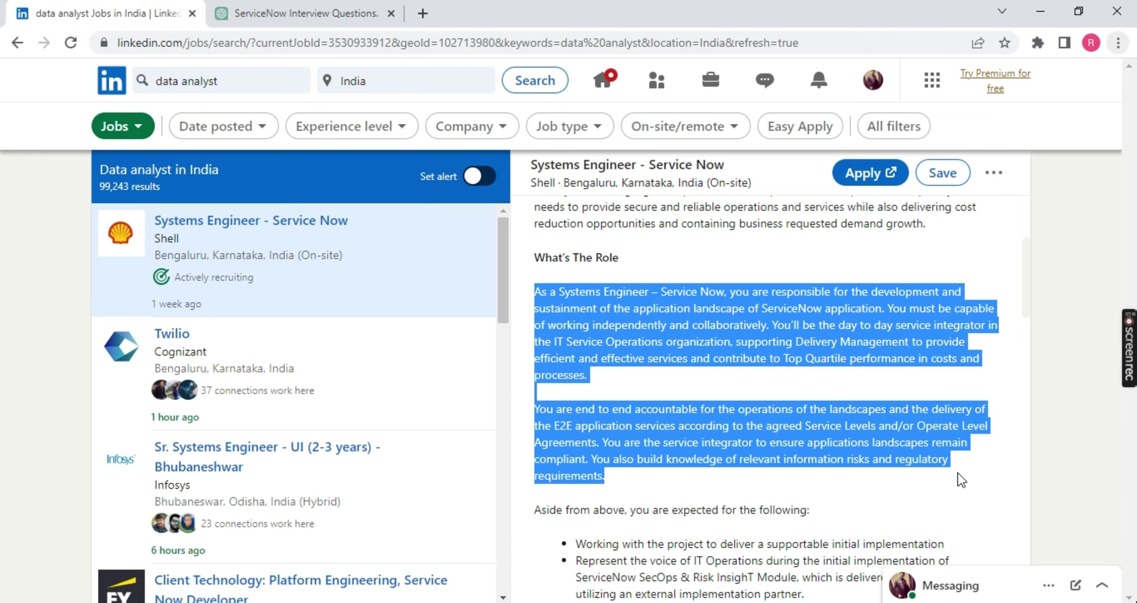
Send the Shell role description with the earlier interview-questions prompt, correcting 'base' to 'based'
click(302, 13)
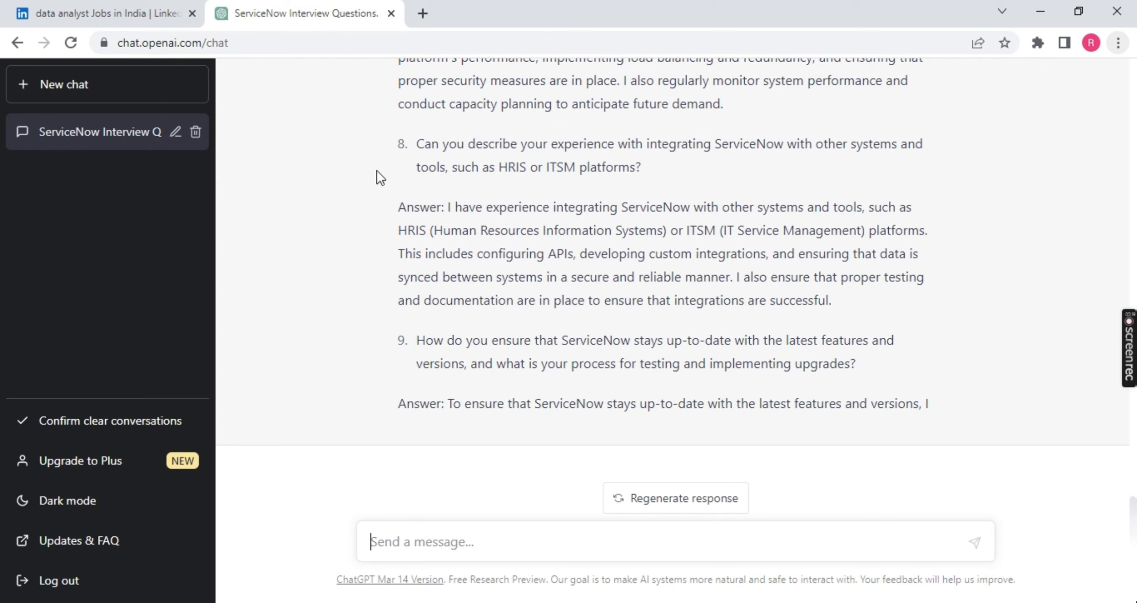
click(425, 551)
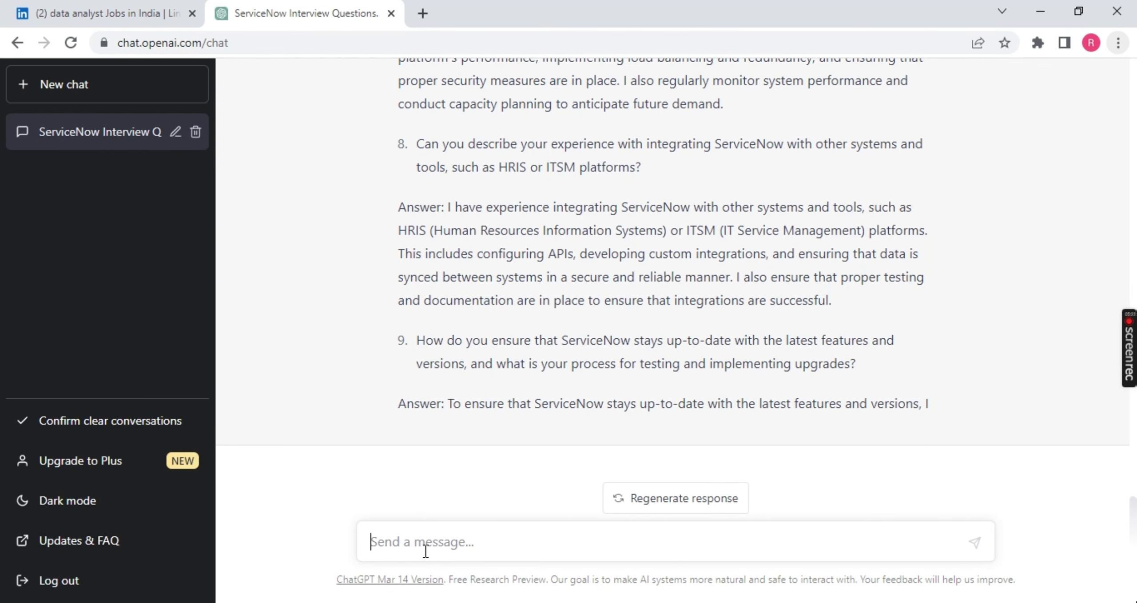
key(ctrl+v)
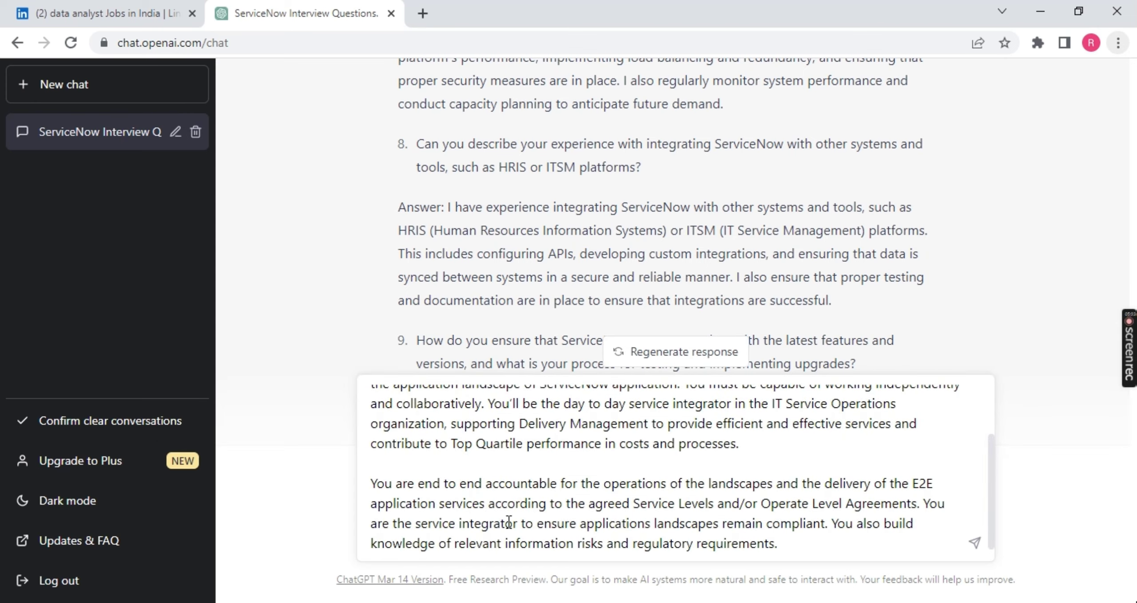
scroll(572, 171, up, 15)
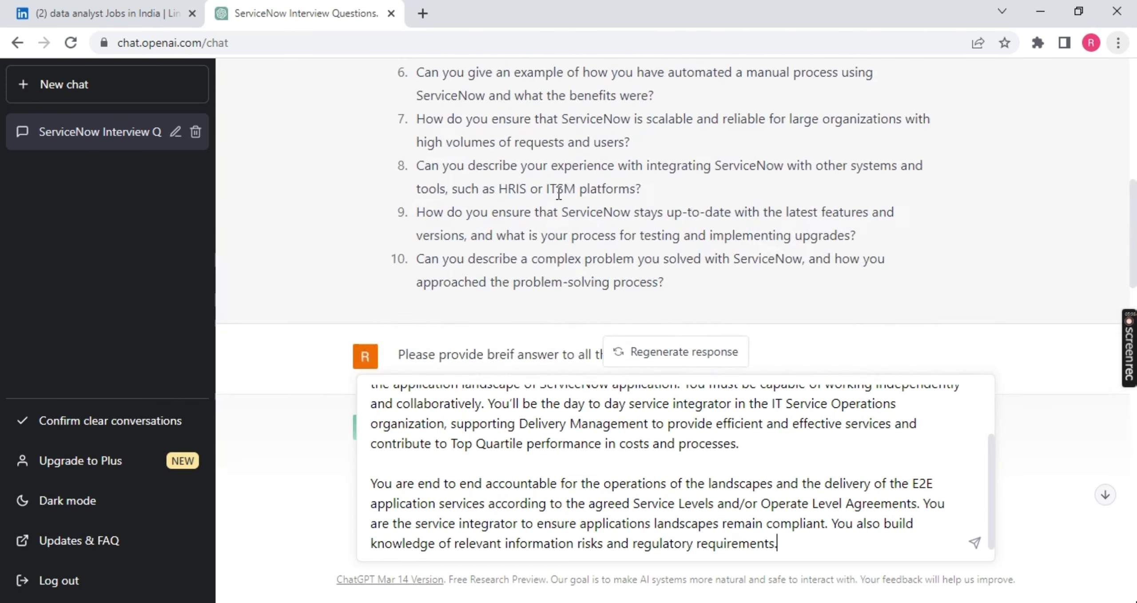
scroll(462, 217, up, 5)
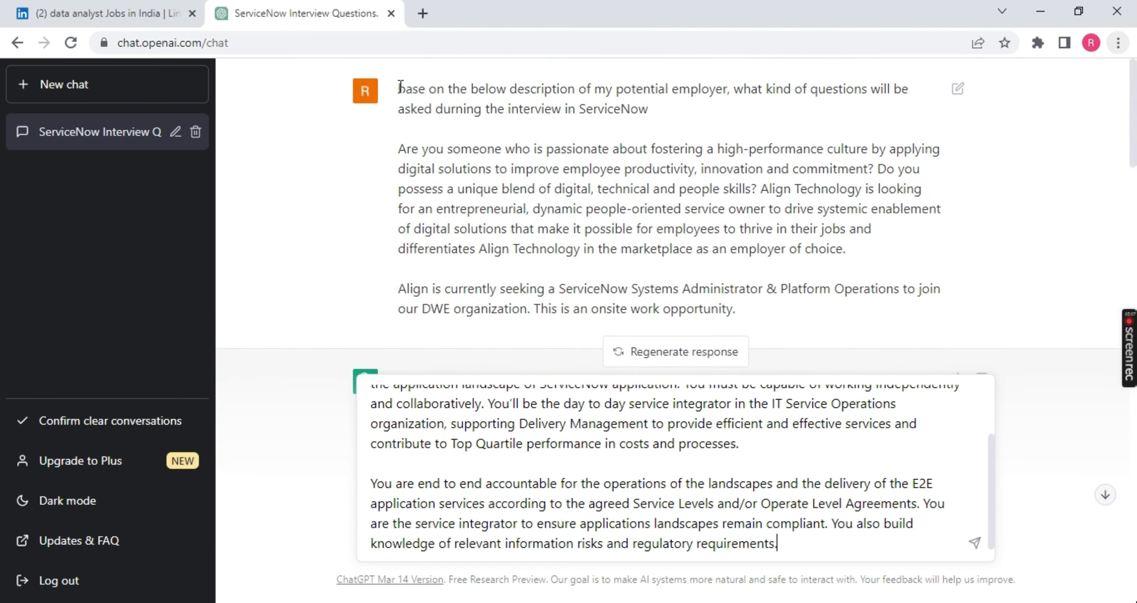
drag(399, 86, 676, 117)
key(ctrl+c)
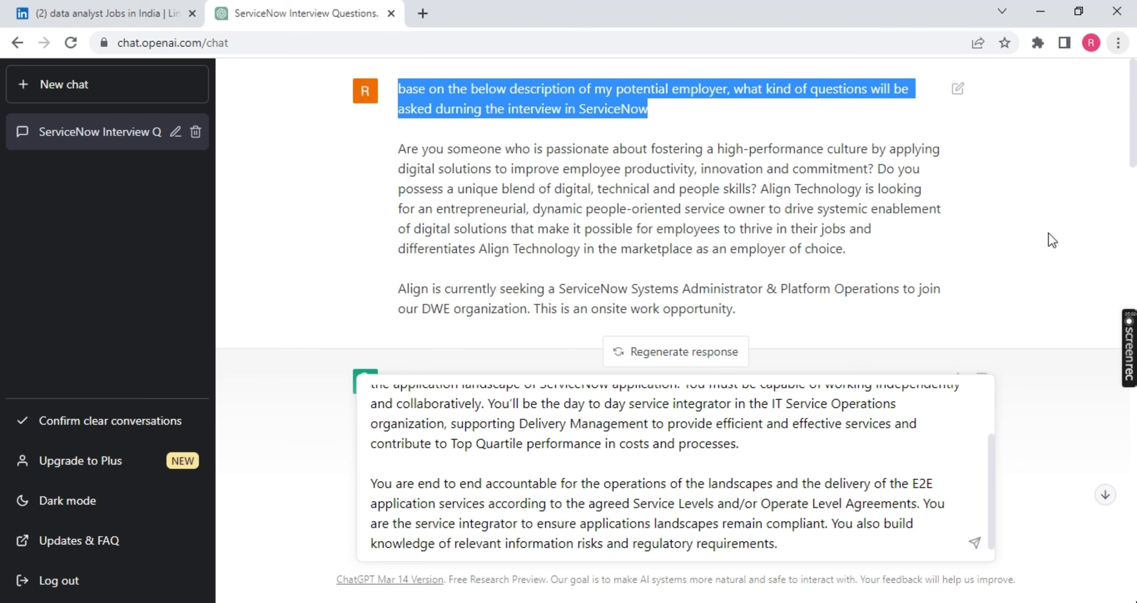
scroll(1048, 240, down, 5)
scroll(796, 461, up, 2)
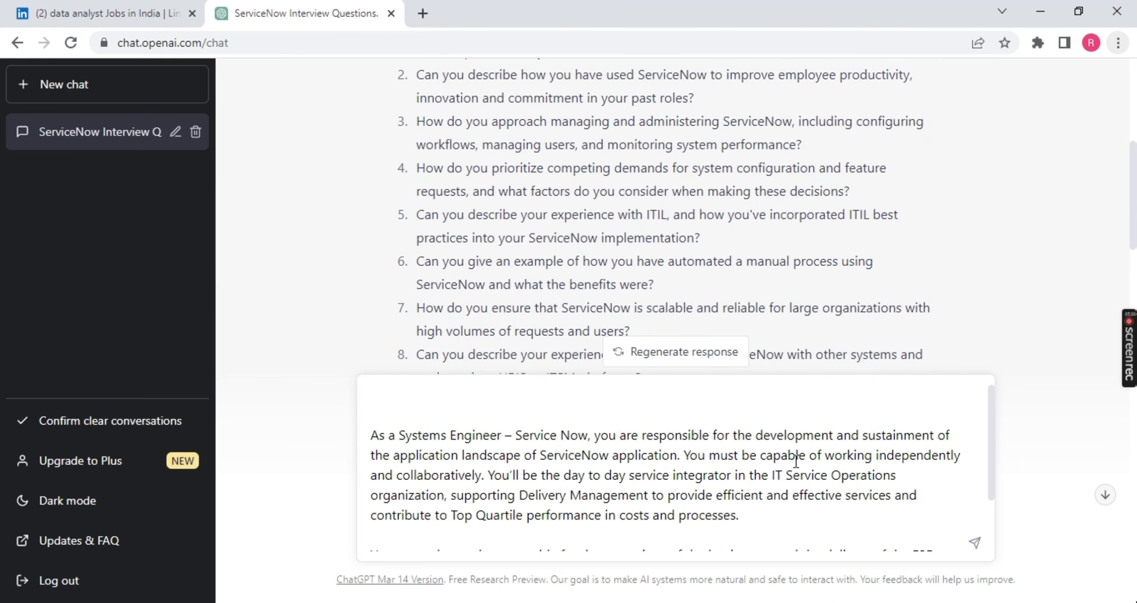
key(ctrl+v)
click(399, 395)
text(d)
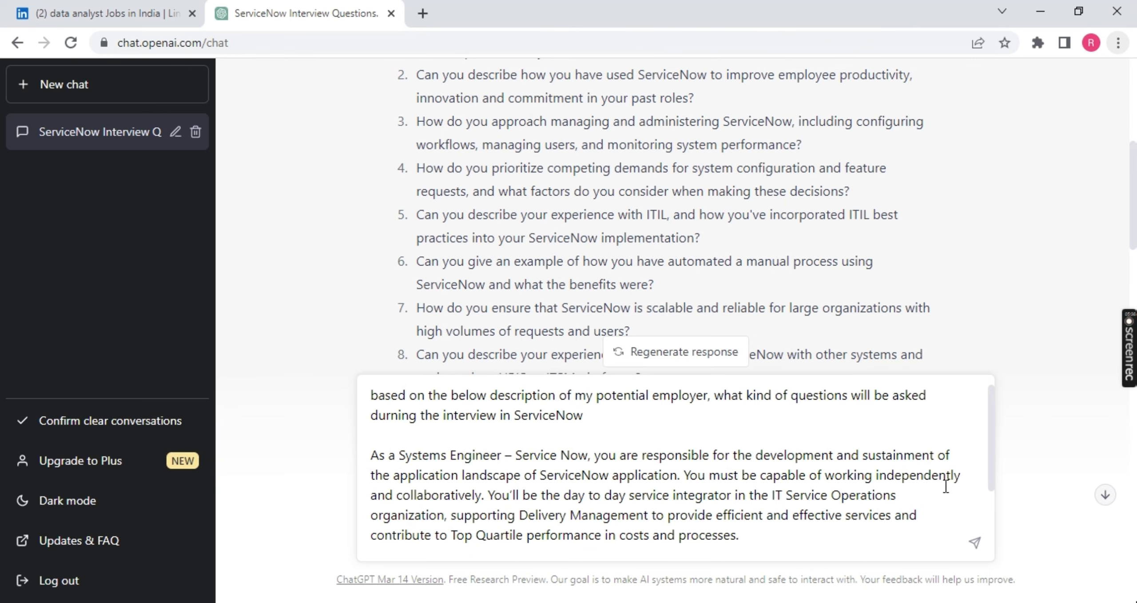
click(977, 544)
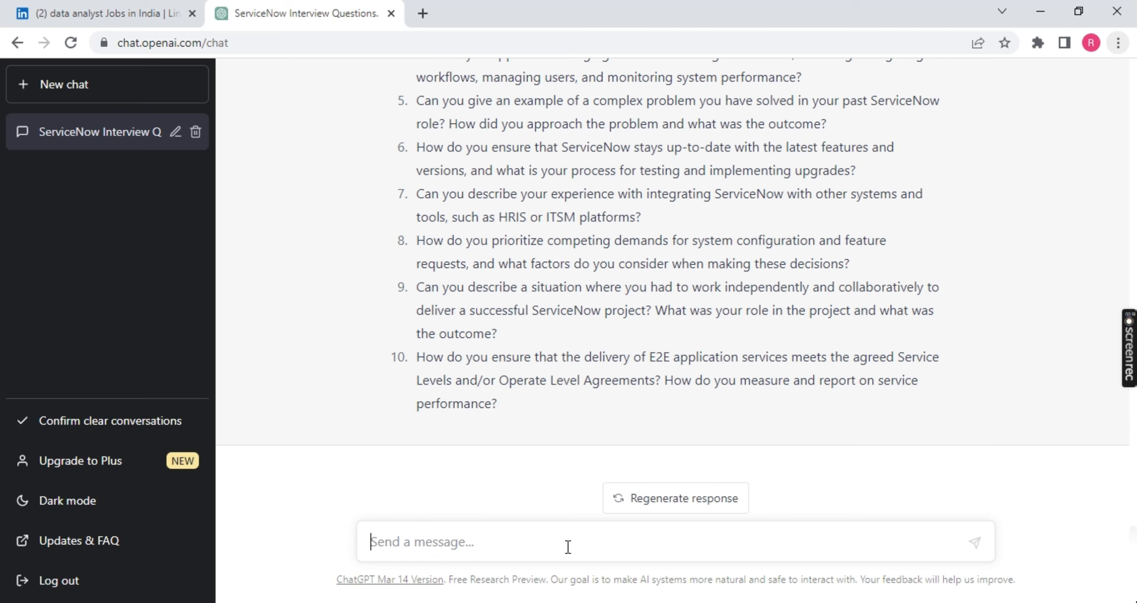
Request scenario-based interview questions on ServiceNow scripting
text(H)
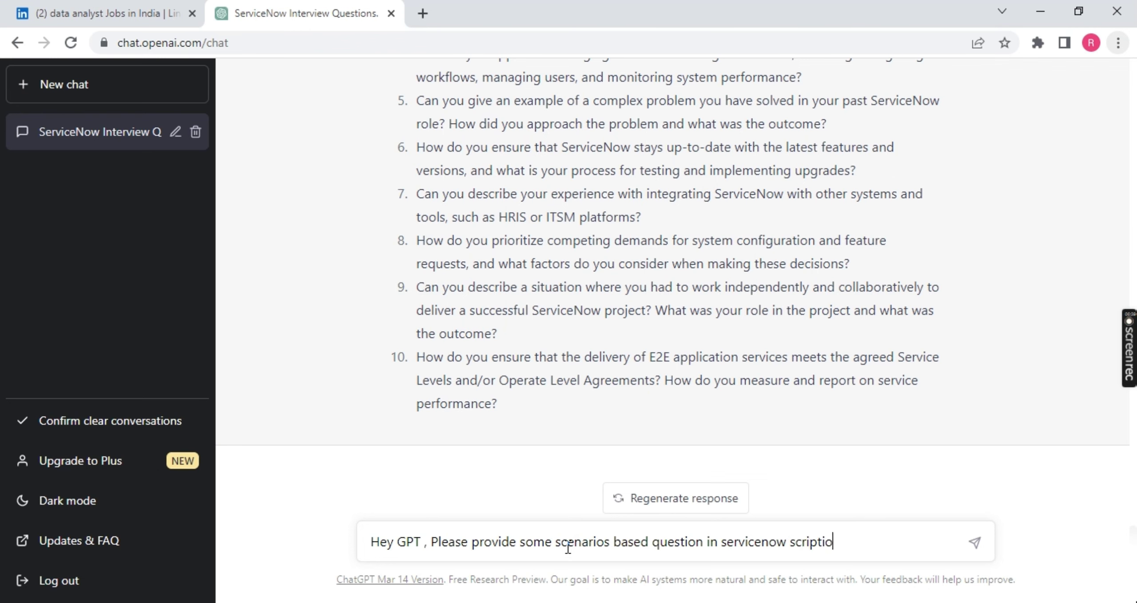
key(Return)
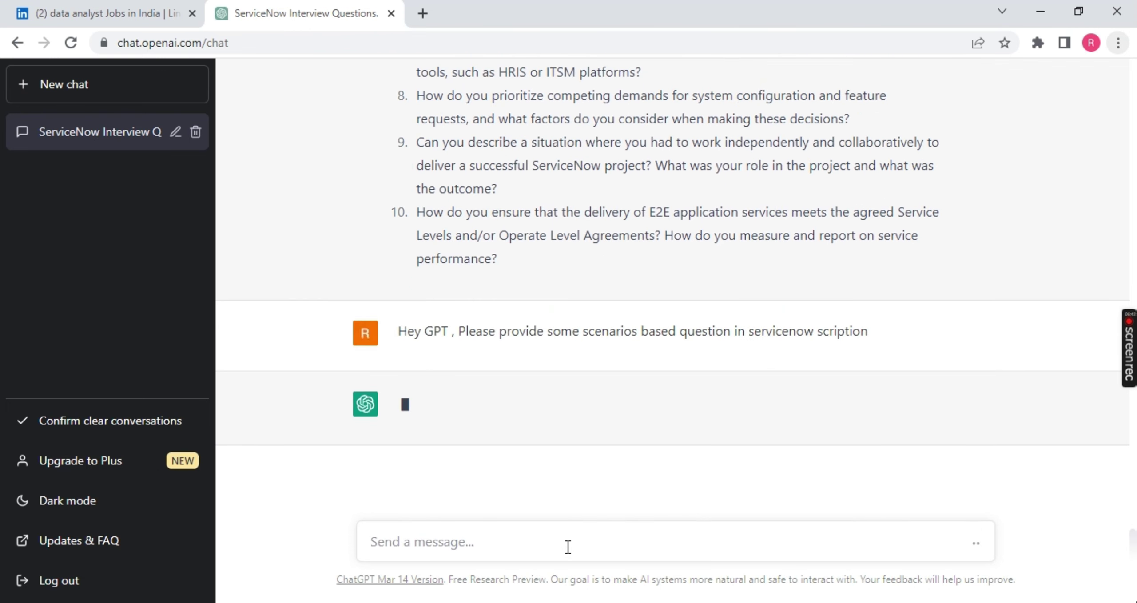